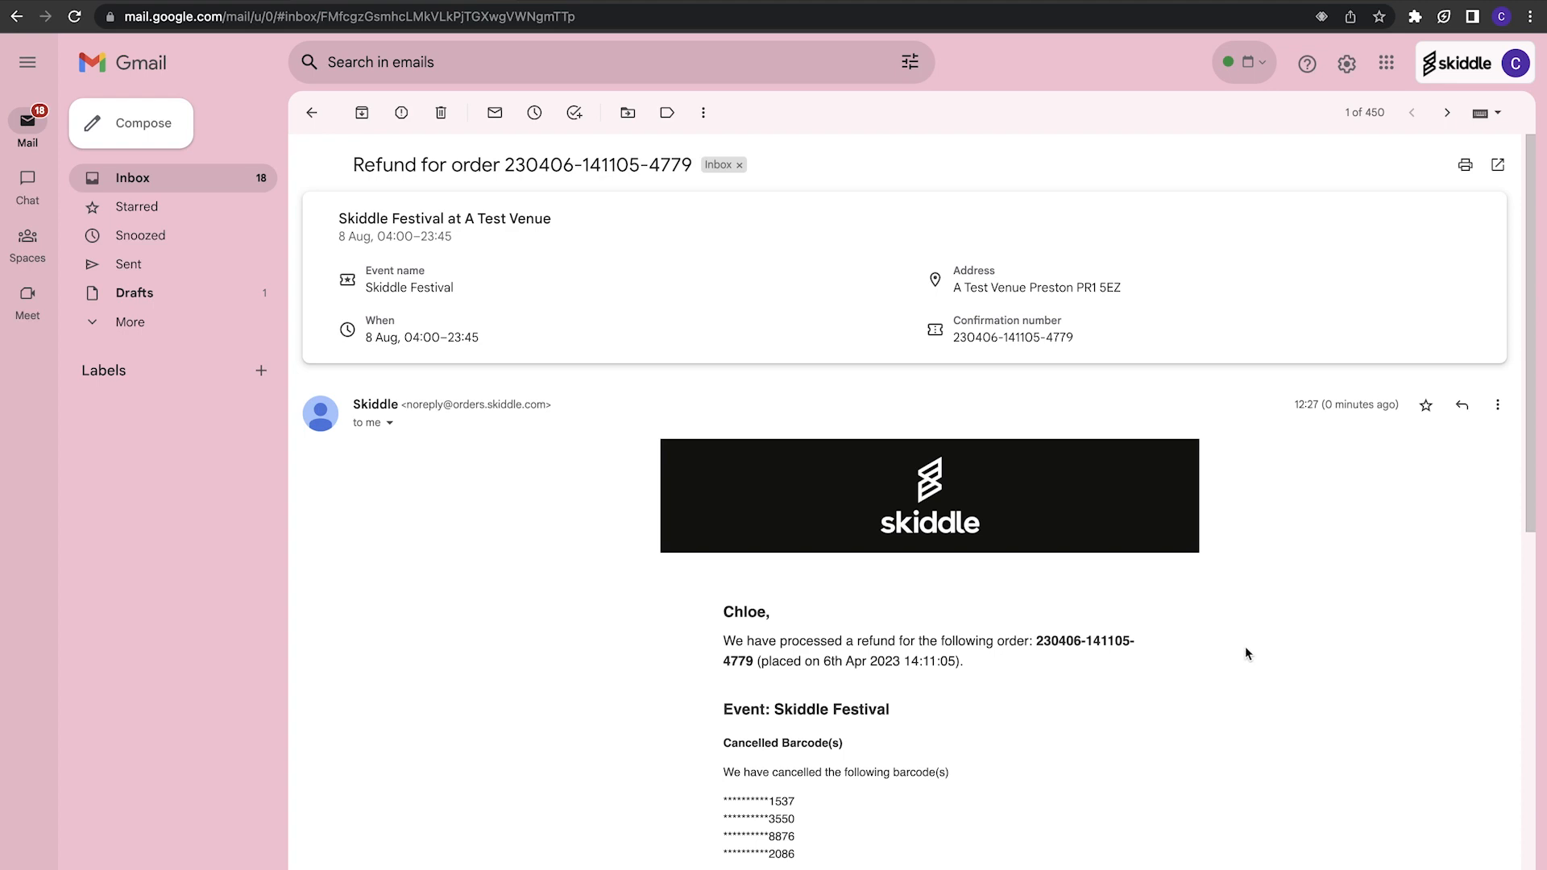
scroll(1293, 632, down, 3)
scroll(1292, 632, down, 3)
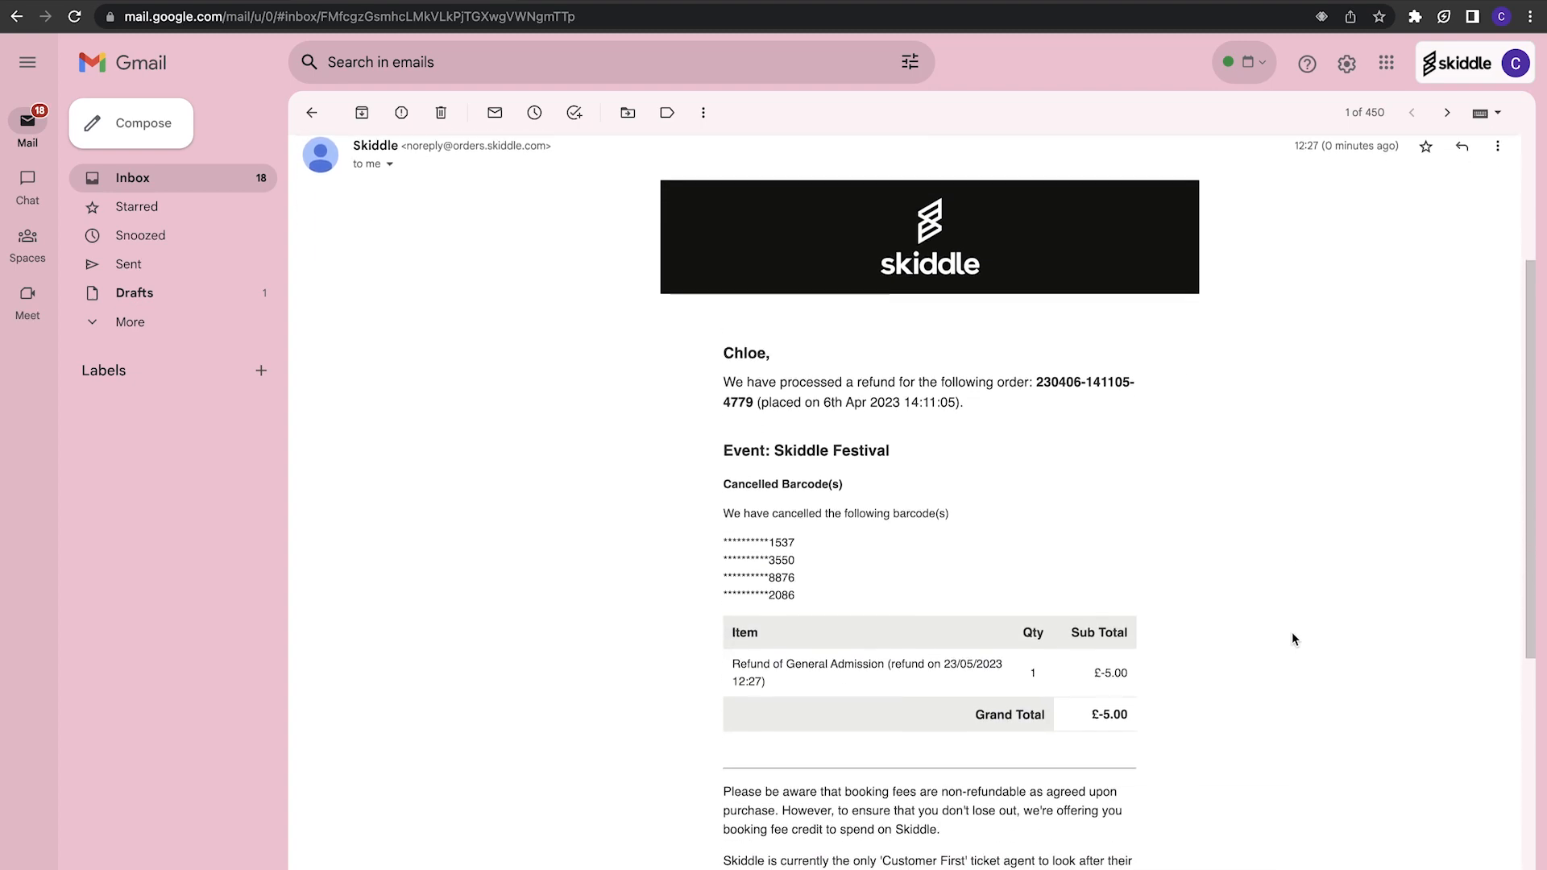
scroll(1291, 633, down, 3)
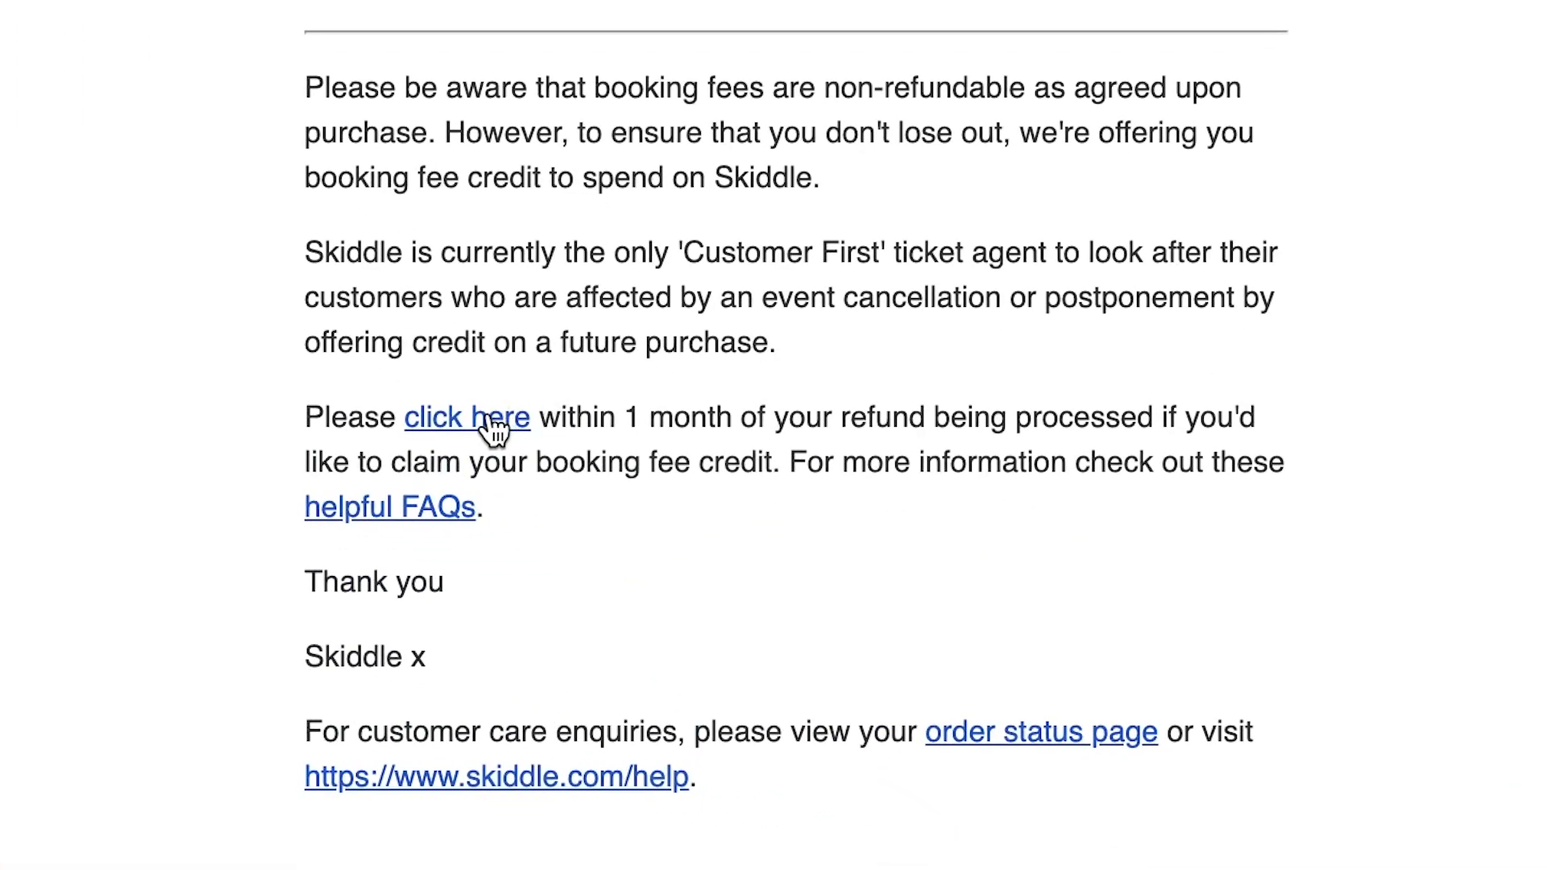
click(492, 421)
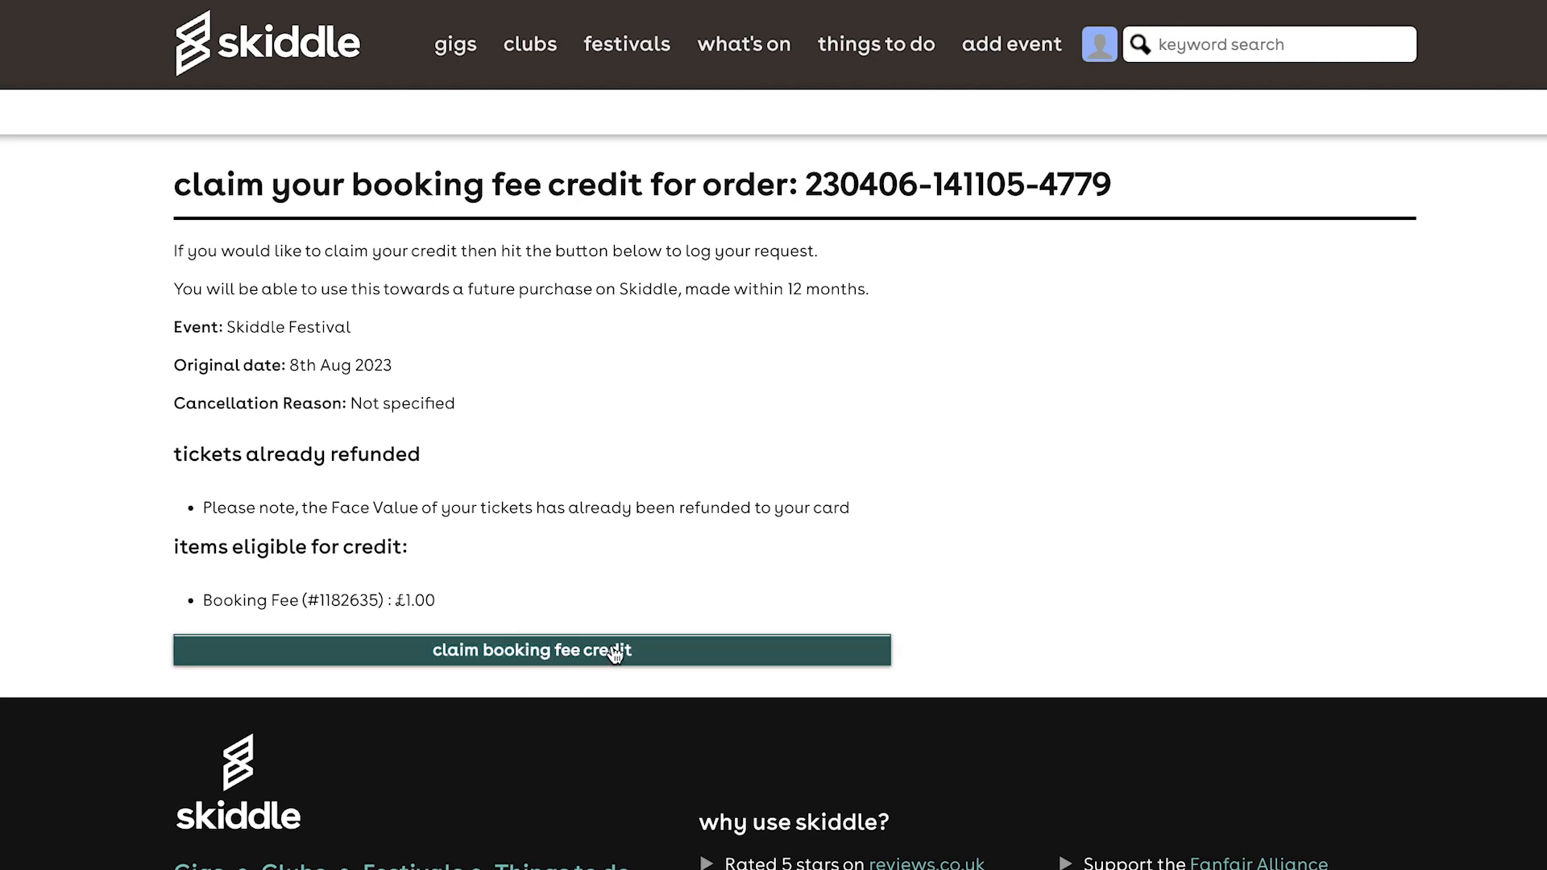
click(642, 655)
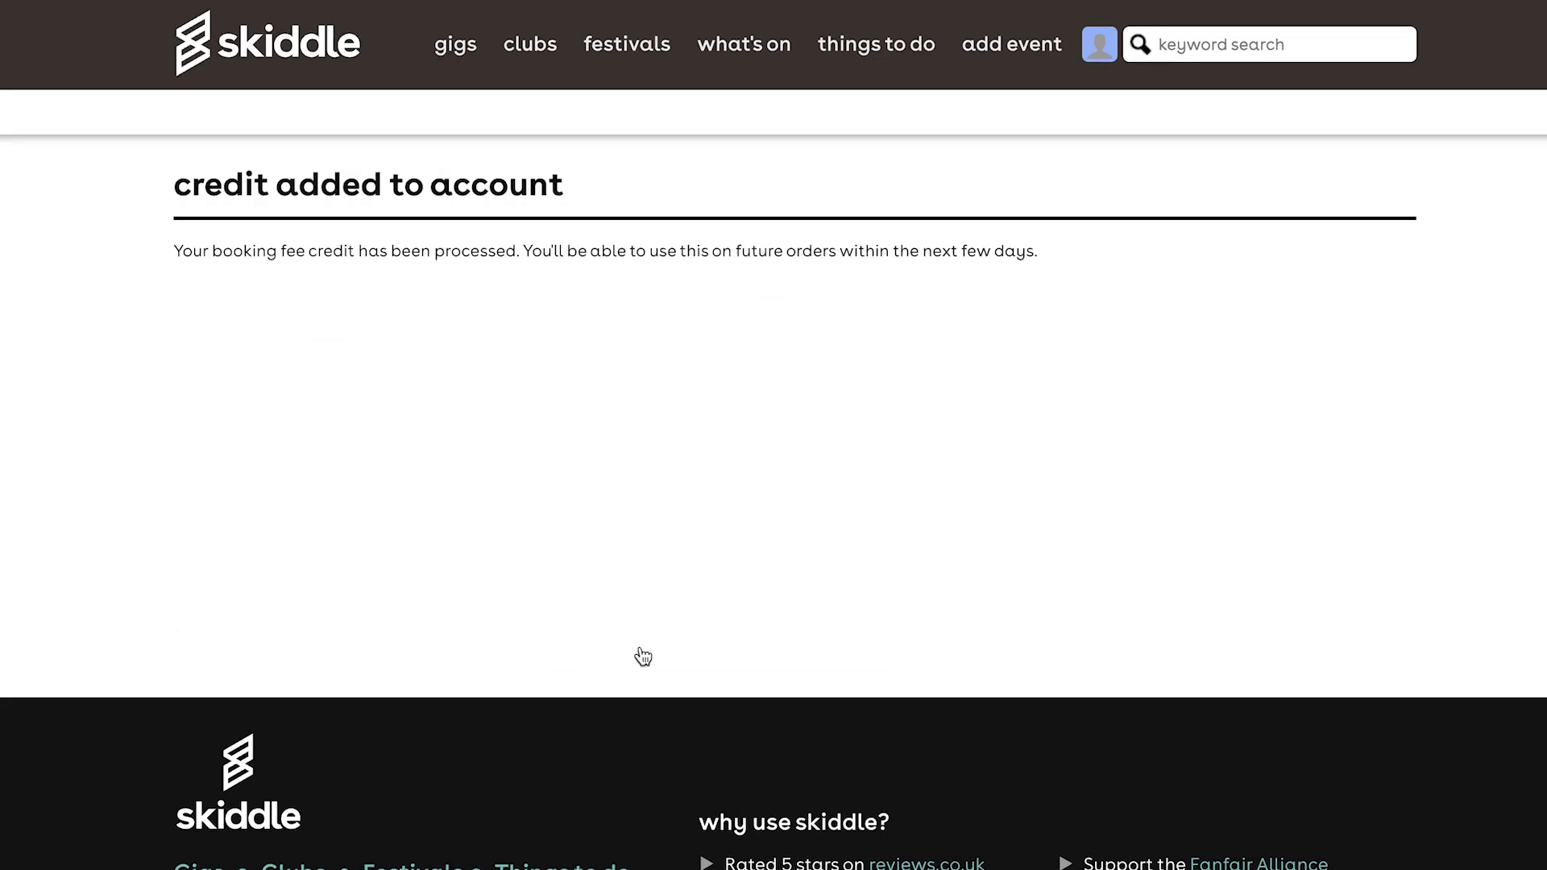